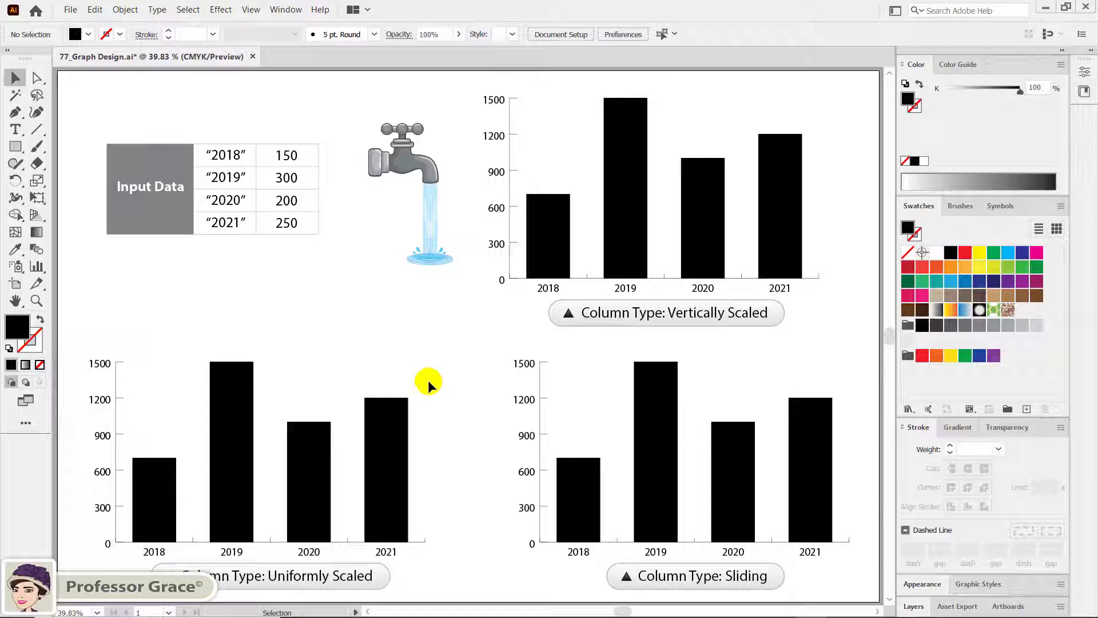
Choose the Column Graph tool, then return to the Selection tool.
drag(37, 266, 68, 272)
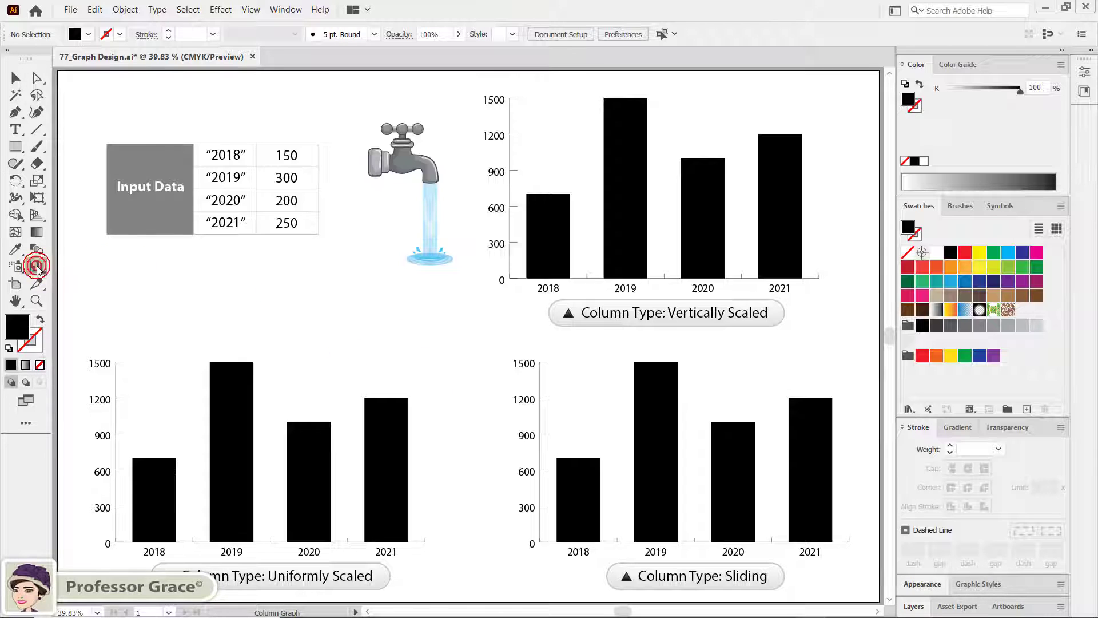
click(109, 274)
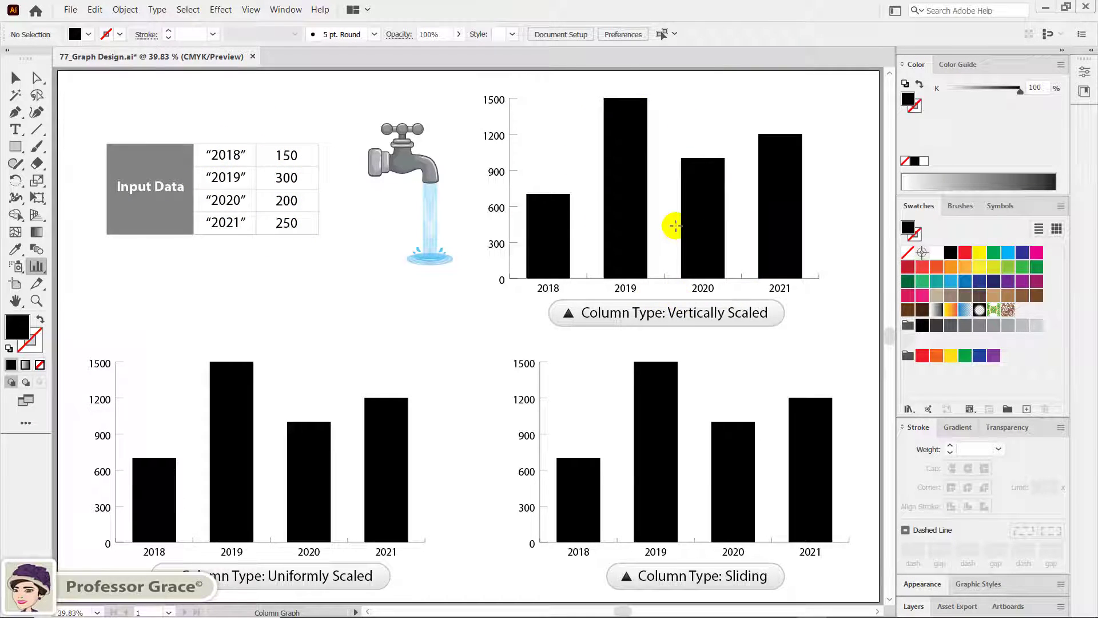
click(26, 76)
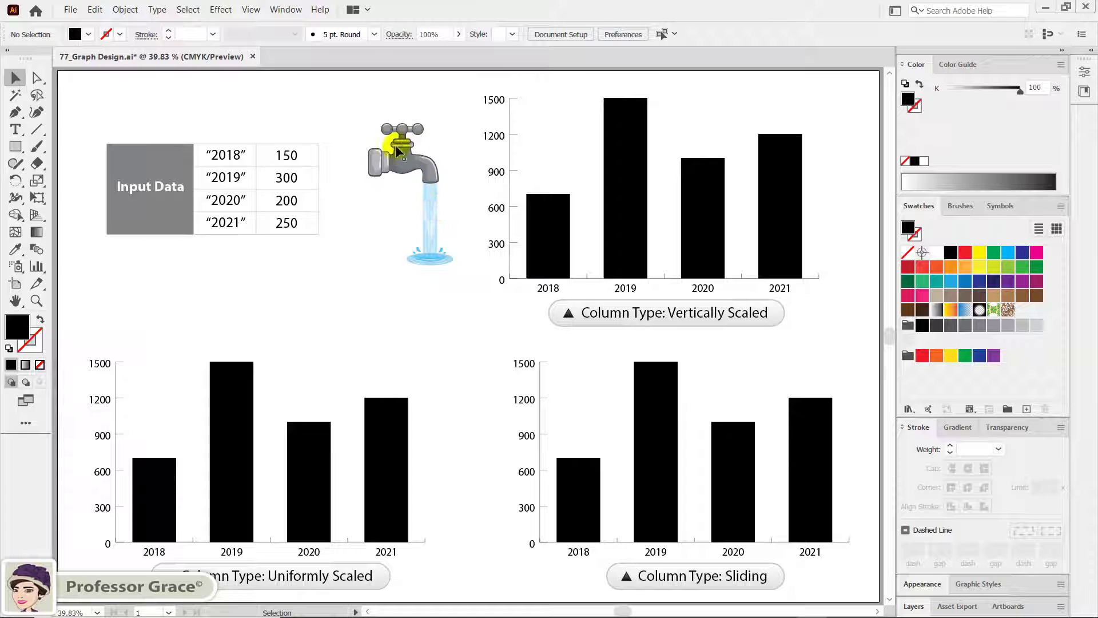
Save the selected faucet illustration as a new graph design named 'Water Tap'.
click(430, 202)
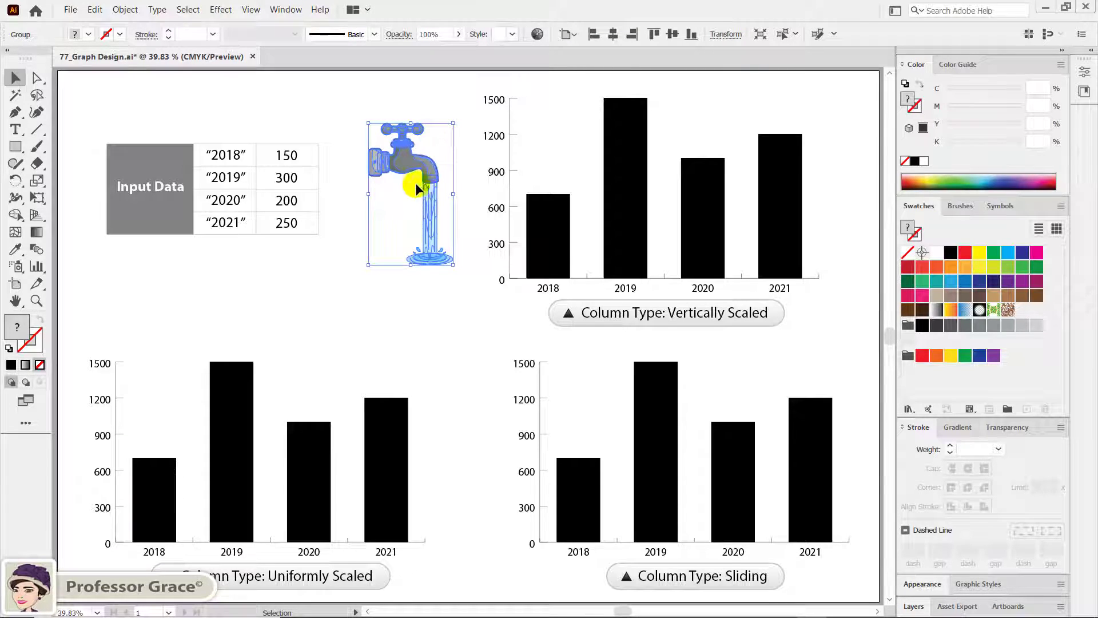
click(125, 10)
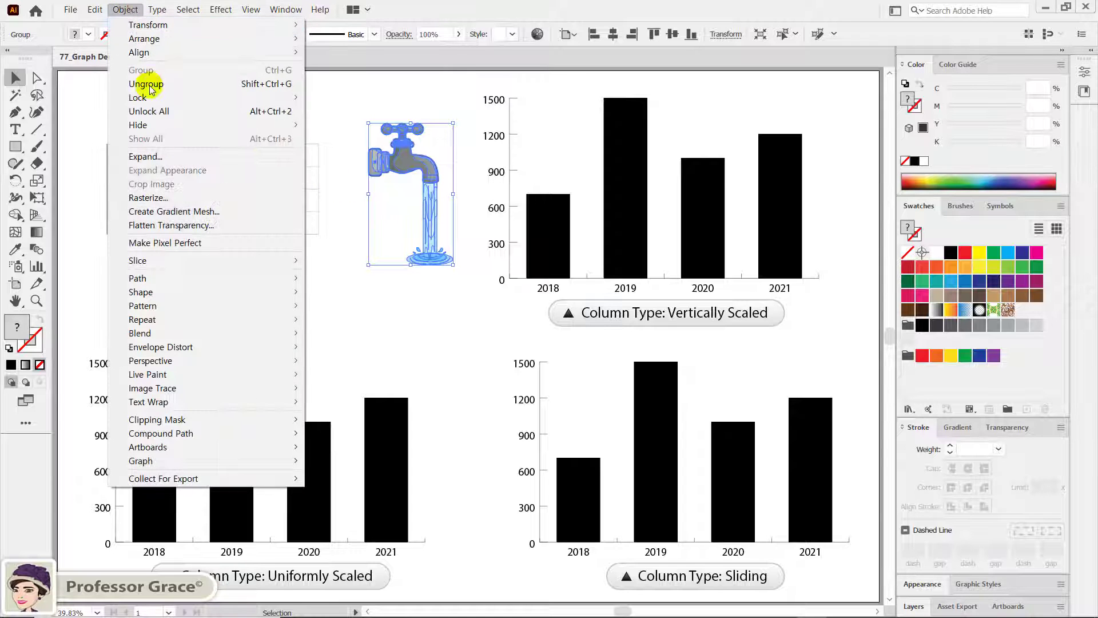
mouse_move(141, 461)
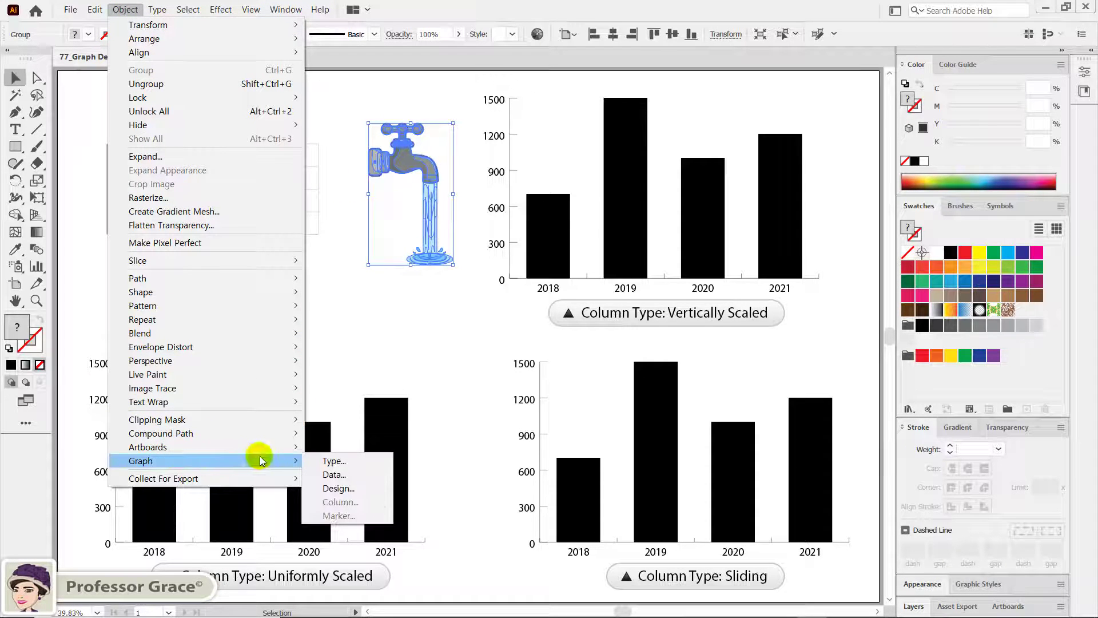
click(347, 490)
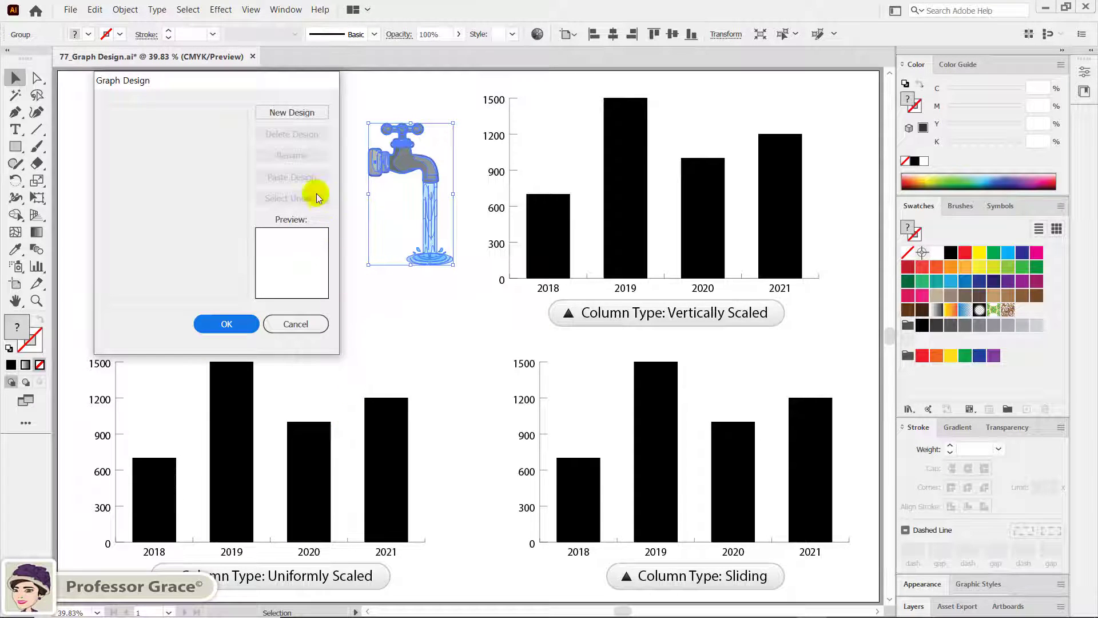
click(289, 113)
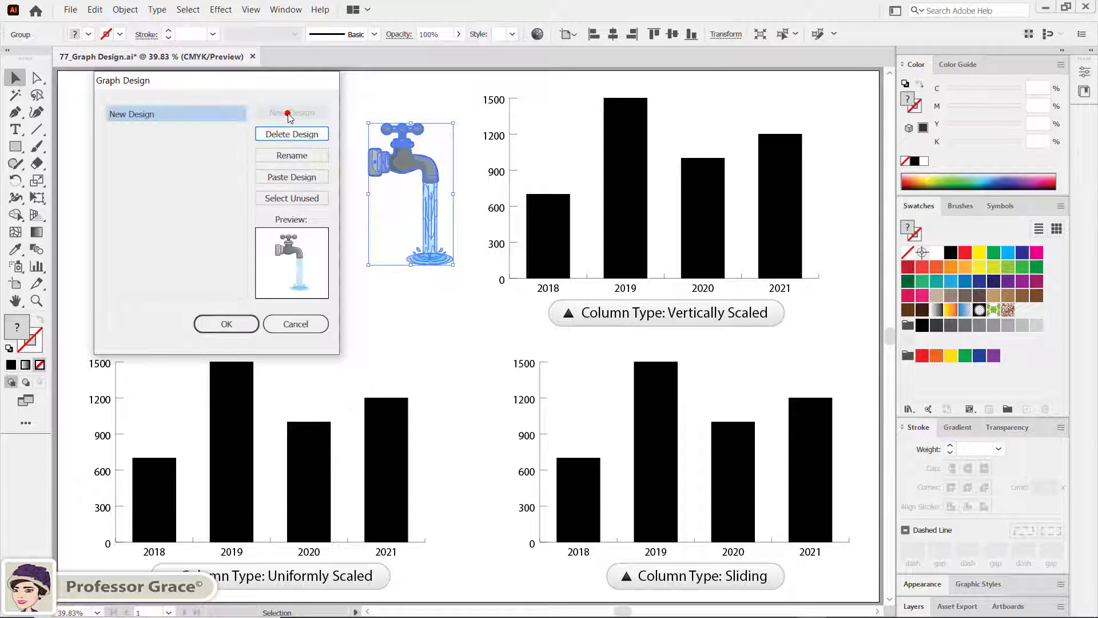
click(290, 155)
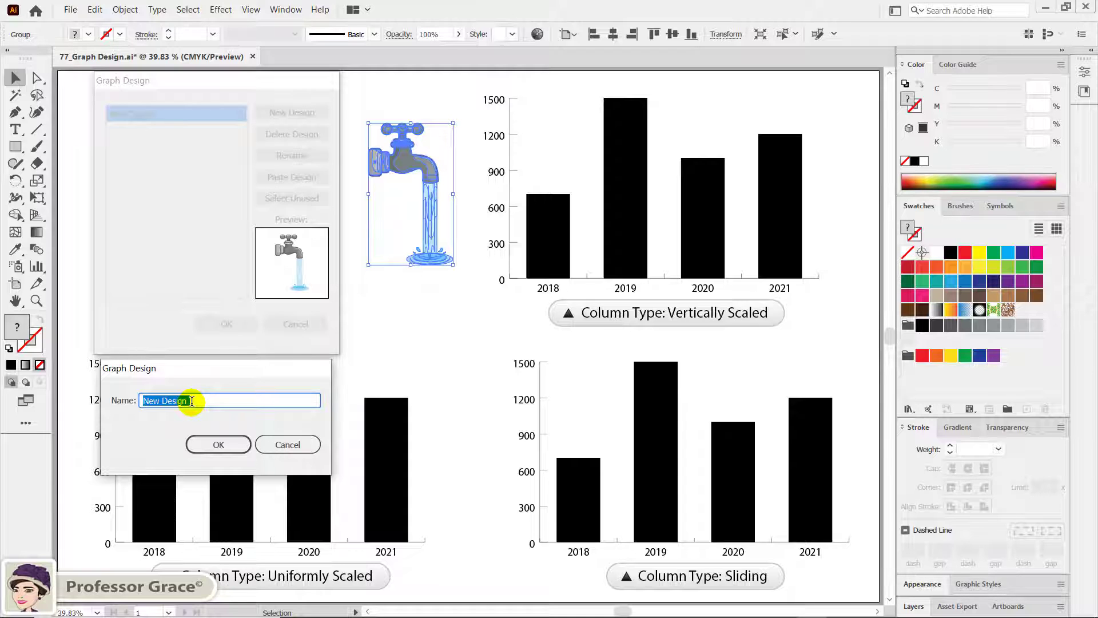
text(W)
text(ater Ta)
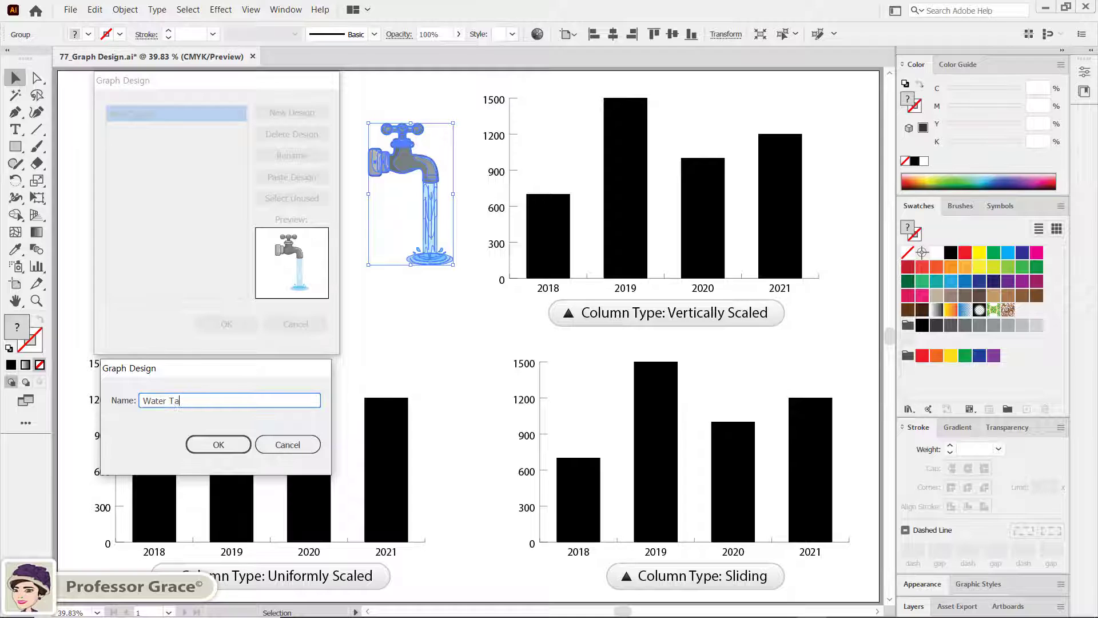
text(p)
click(204, 444)
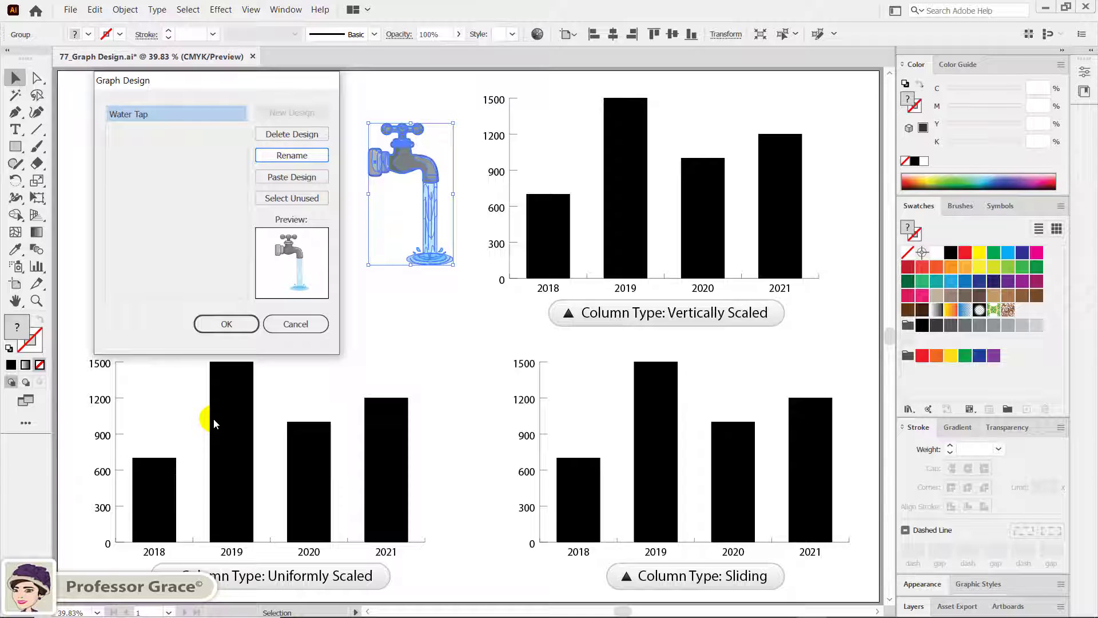
click(219, 330)
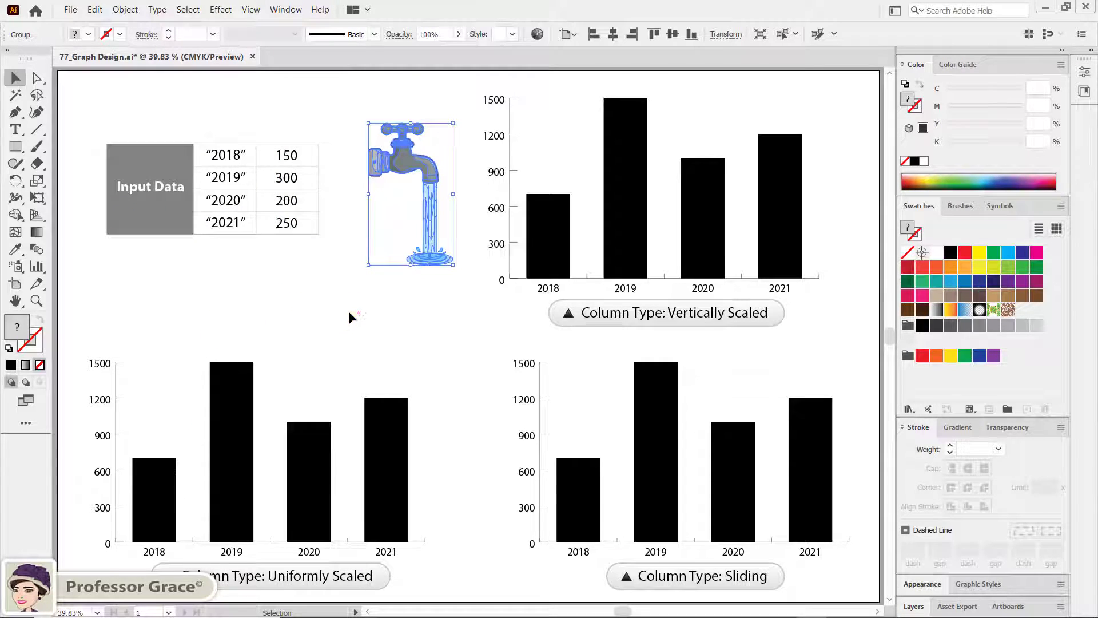
click(320, 312)
Group-select all four bars of the top (Vertically Scaled) graph.
click(37, 78)
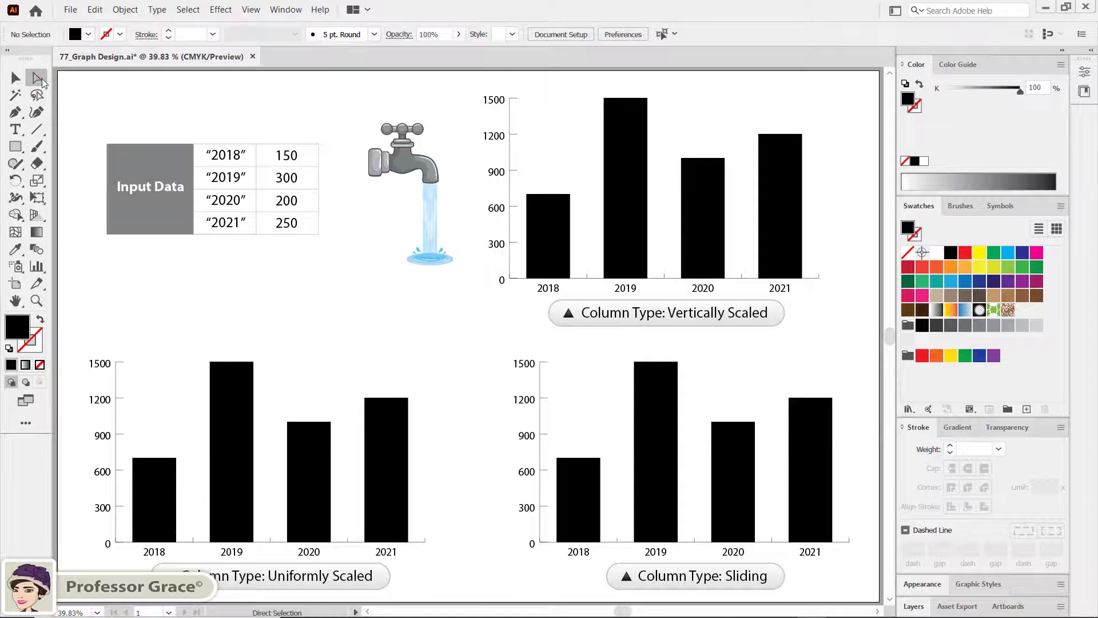
click(85, 95)
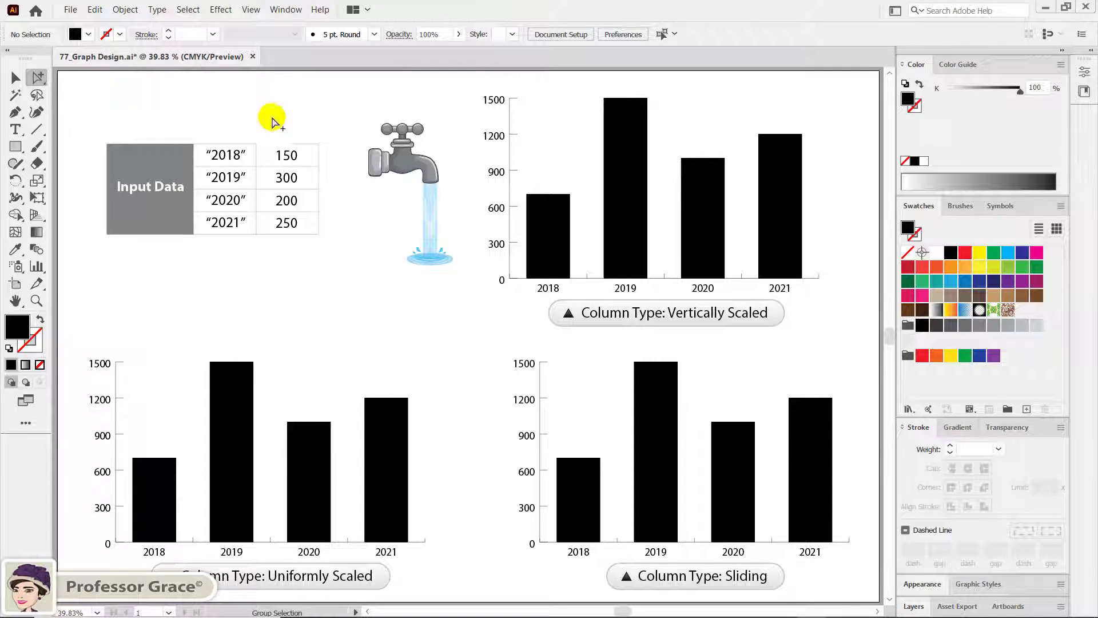
click(708, 202)
click(708, 202)
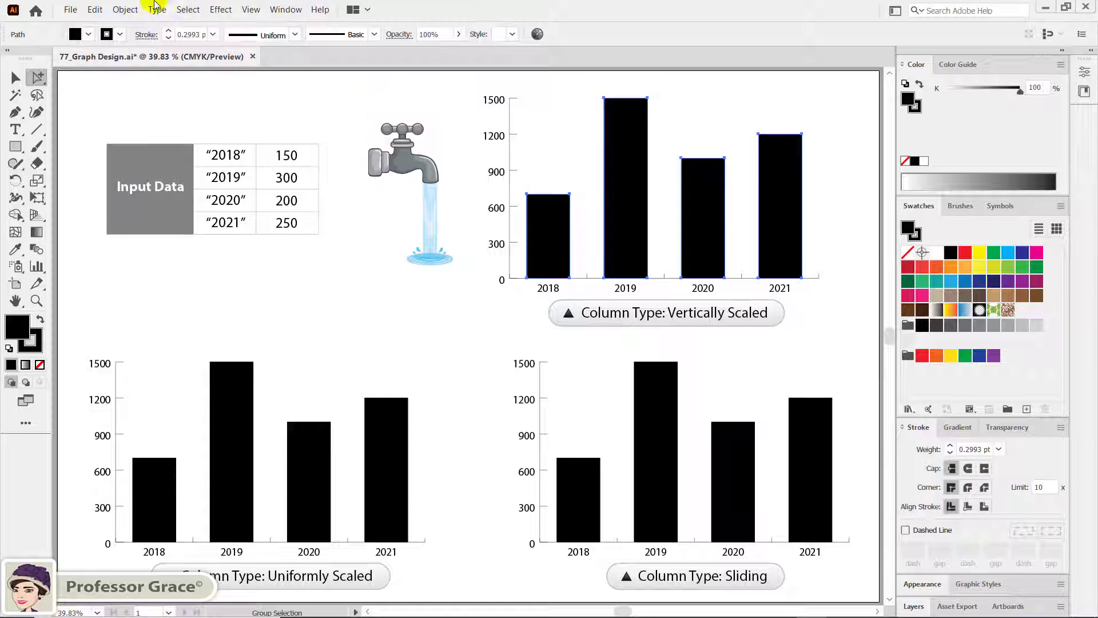
Apply the Water Tap column design as Vertically Scaled with legend rotation off.
click(126, 9)
mouse_move(140, 461)
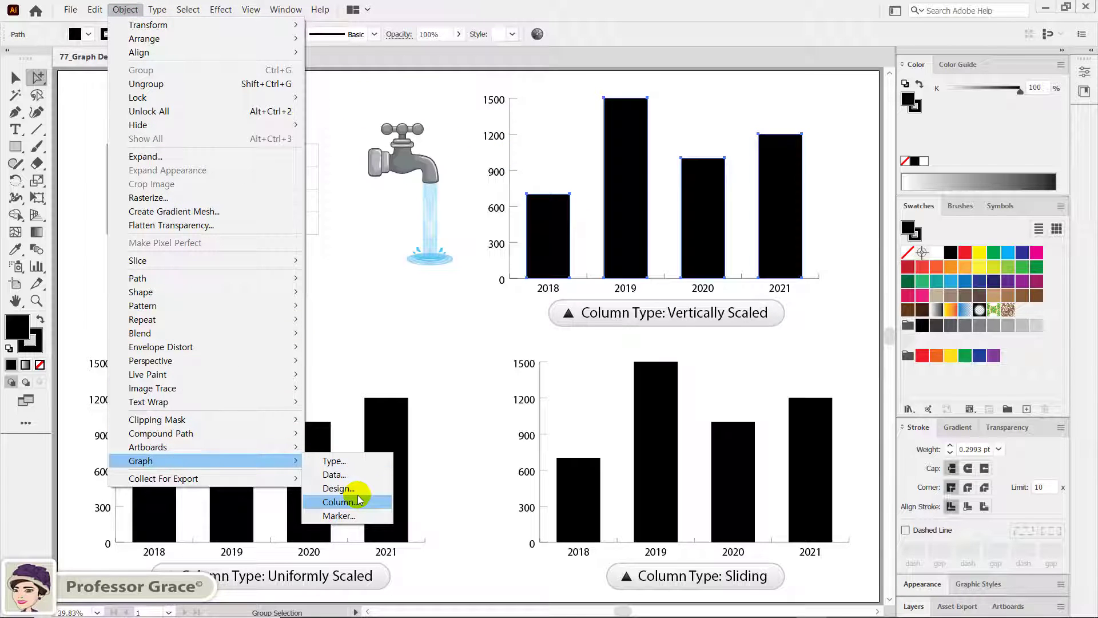
click(359, 501)
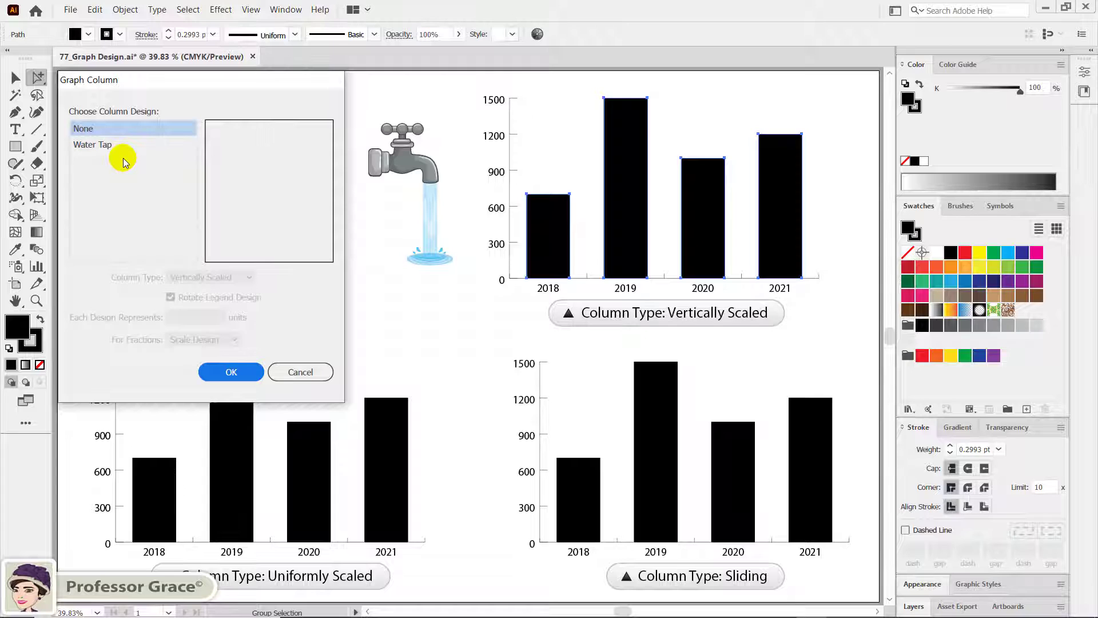
click(92, 147)
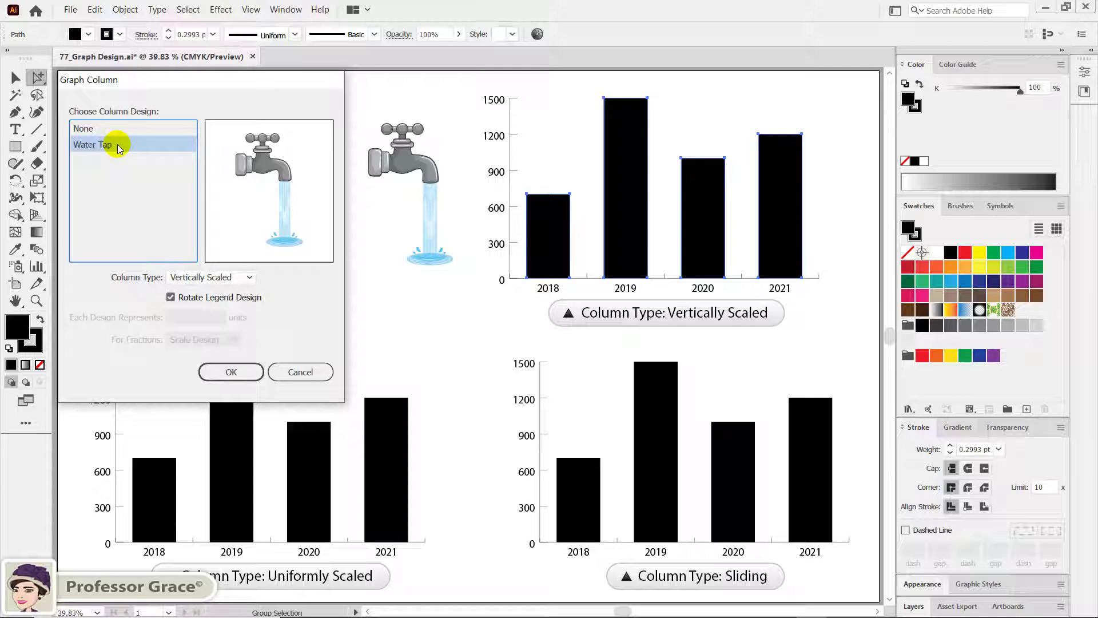
click(210, 281)
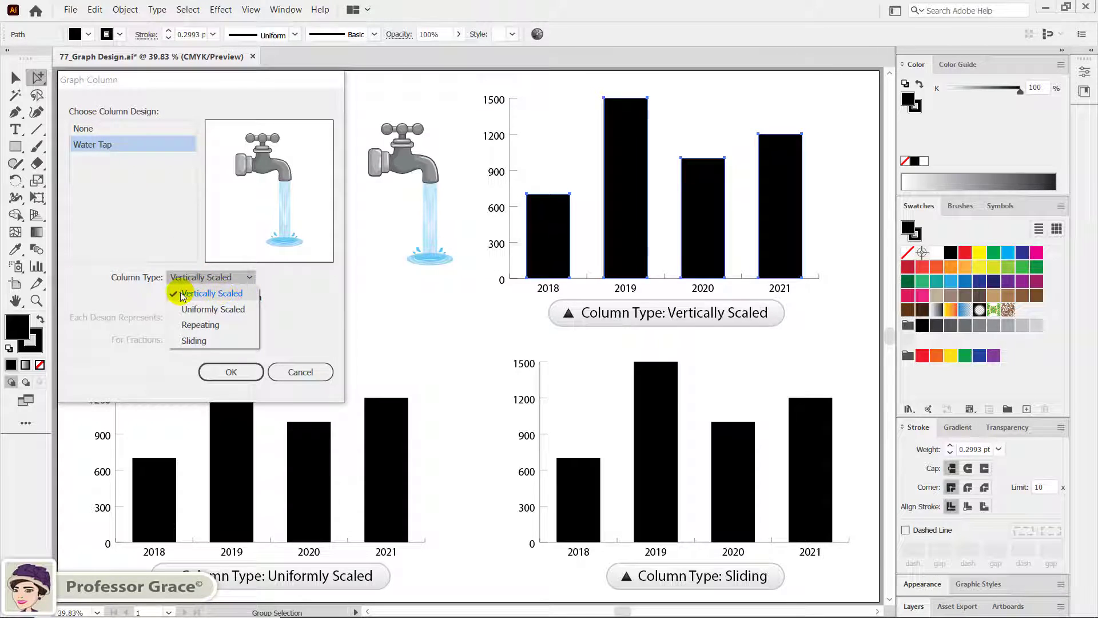
click(277, 286)
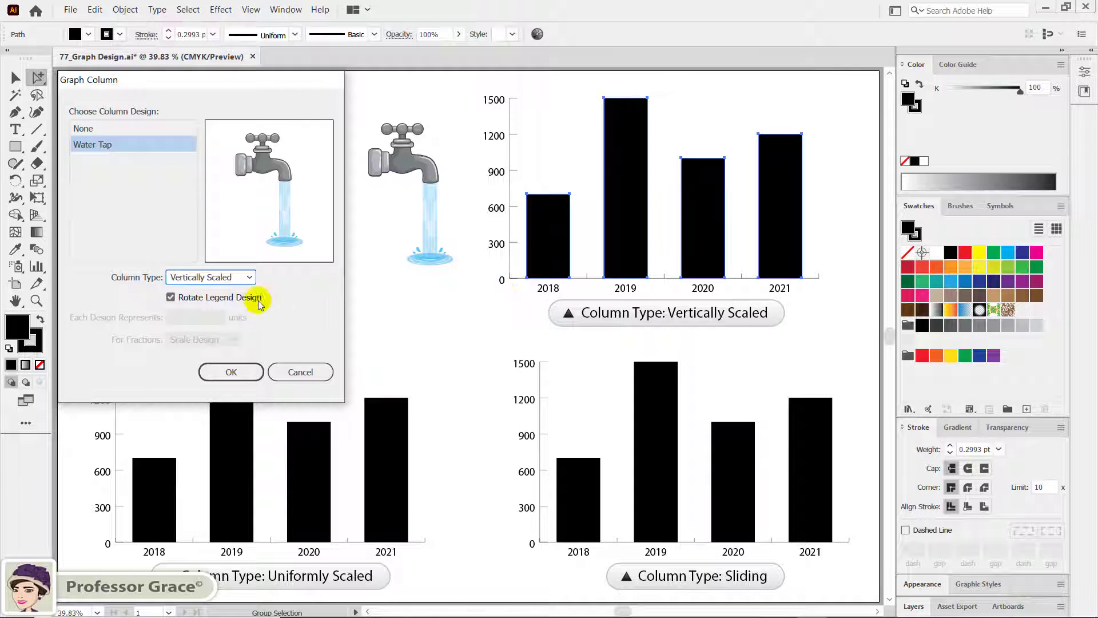
click(171, 298)
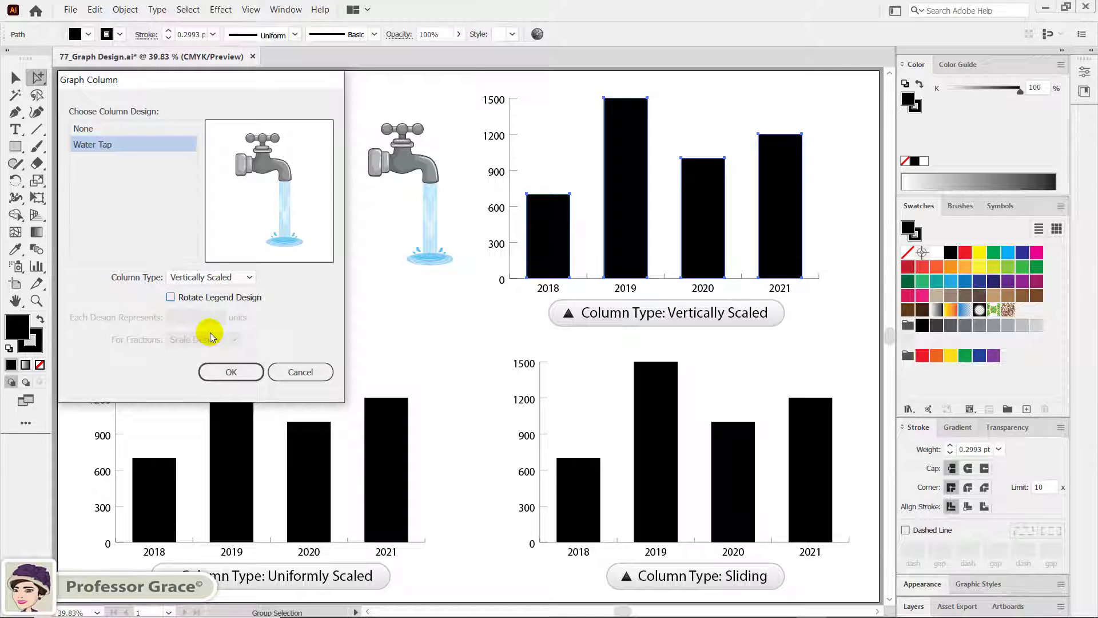
click(229, 372)
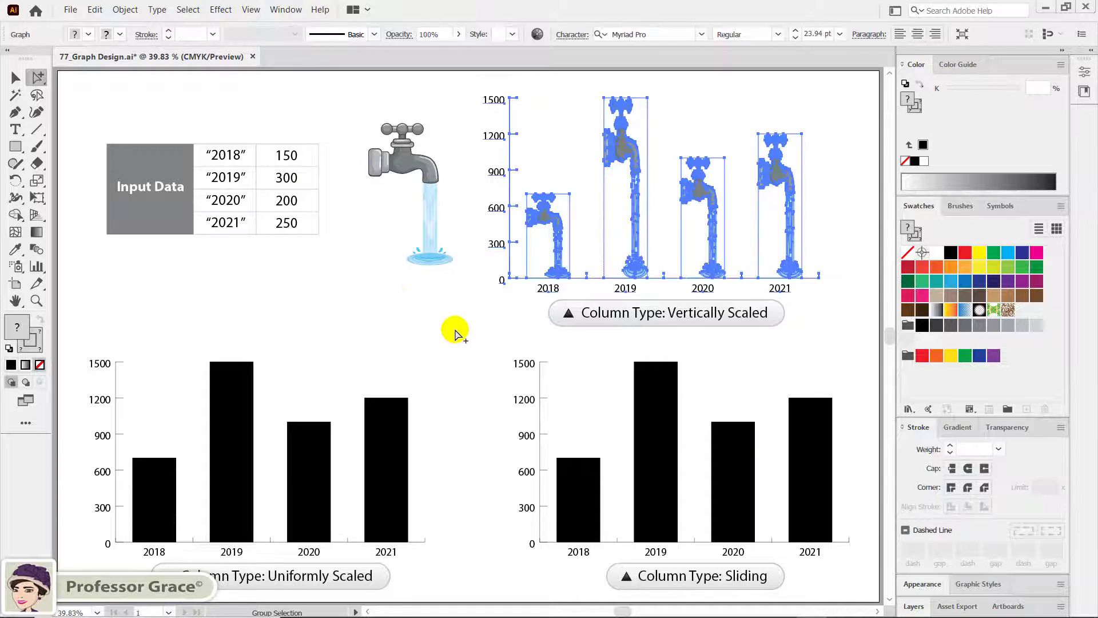
click(455, 334)
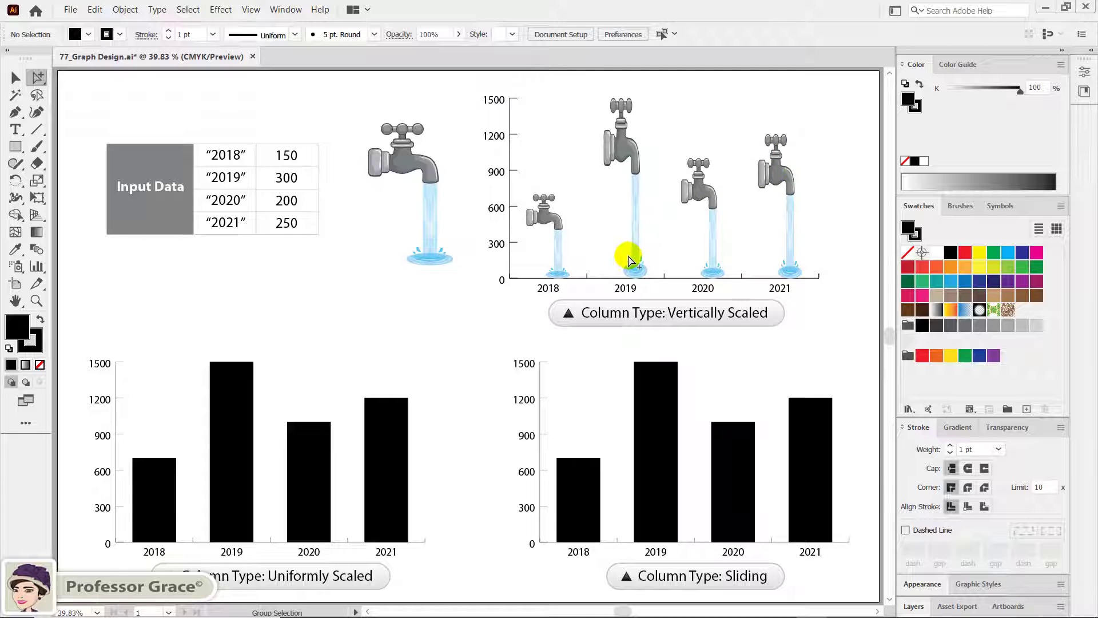
Group-select the four black bars of the Uniformly Scaled graph.
click(240, 395)
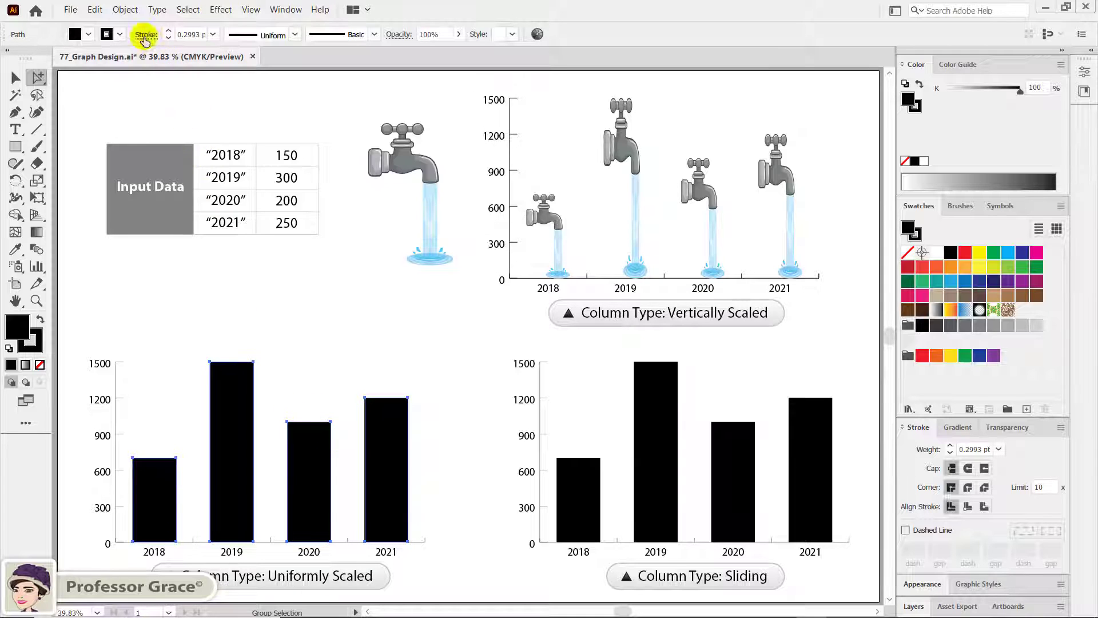
Apply the Water Tap column design as Uniformly Scaled with legend rotation off, then deselect.
click(126, 10)
mouse_move(141, 462)
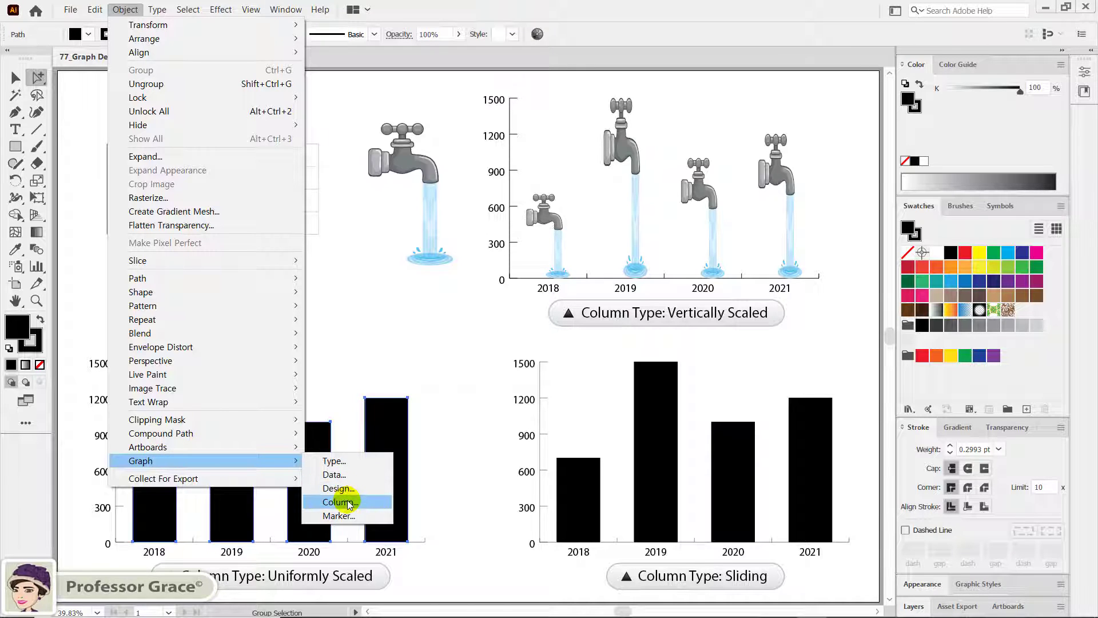
click(349, 503)
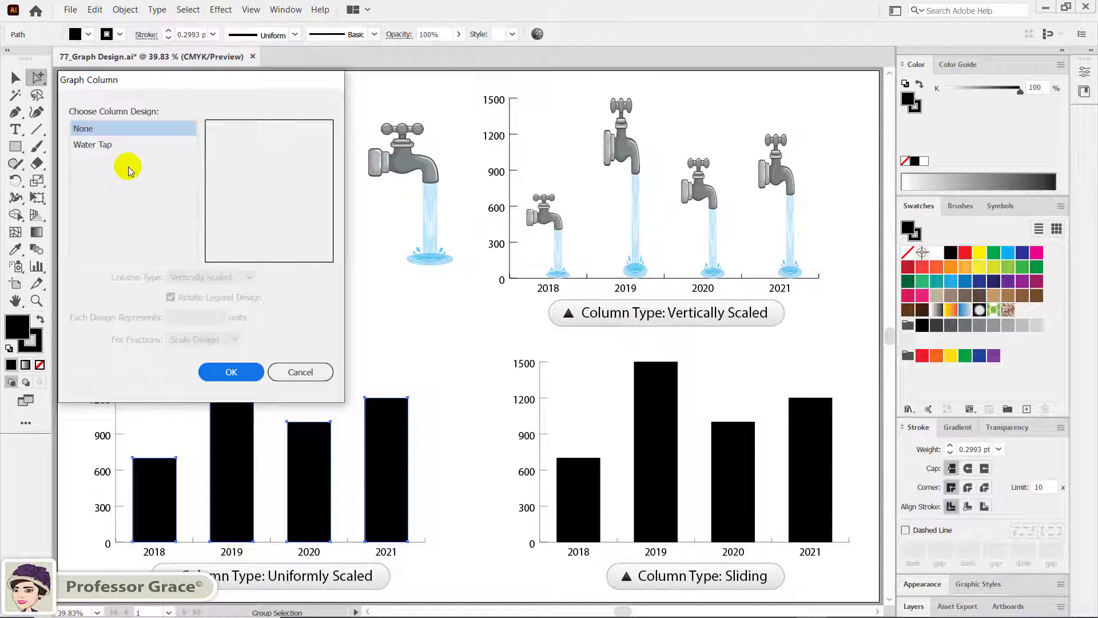
click(103, 148)
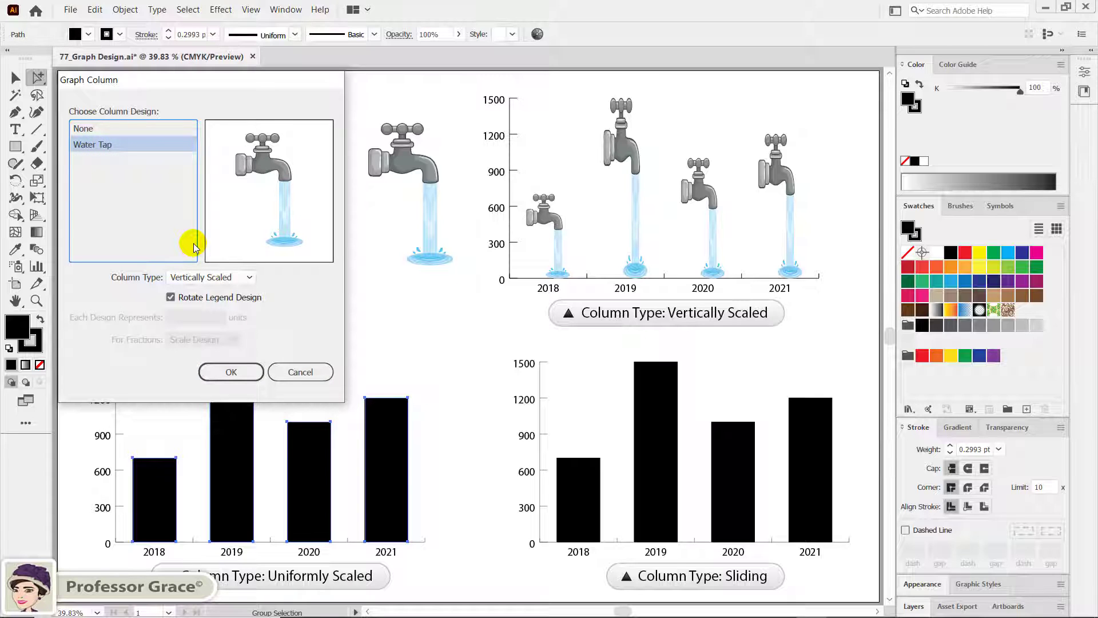
click(222, 278)
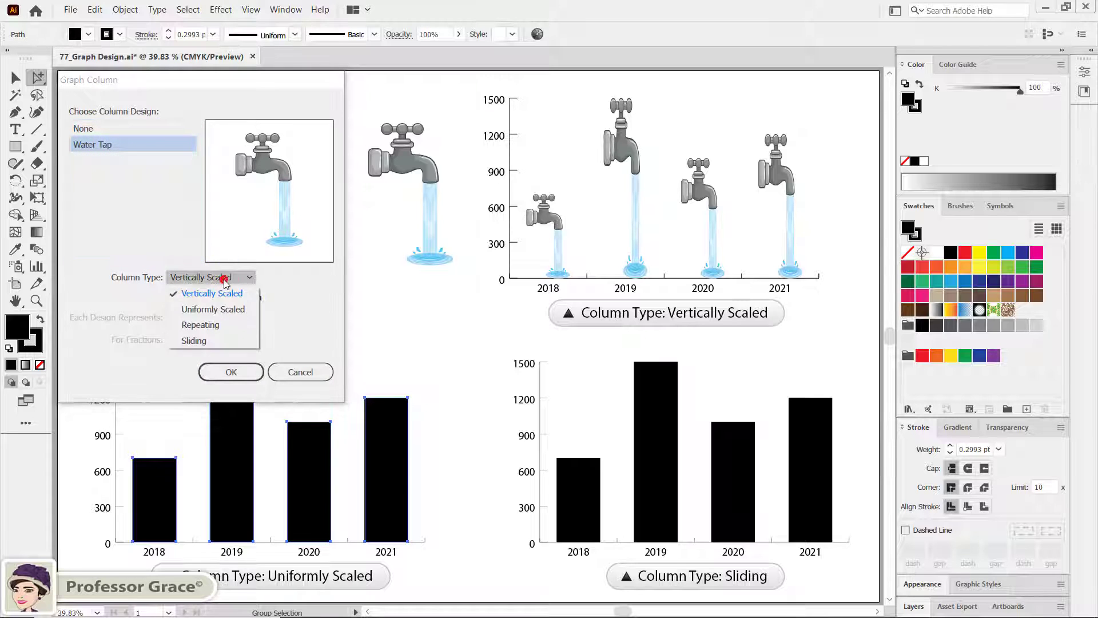
click(226, 310)
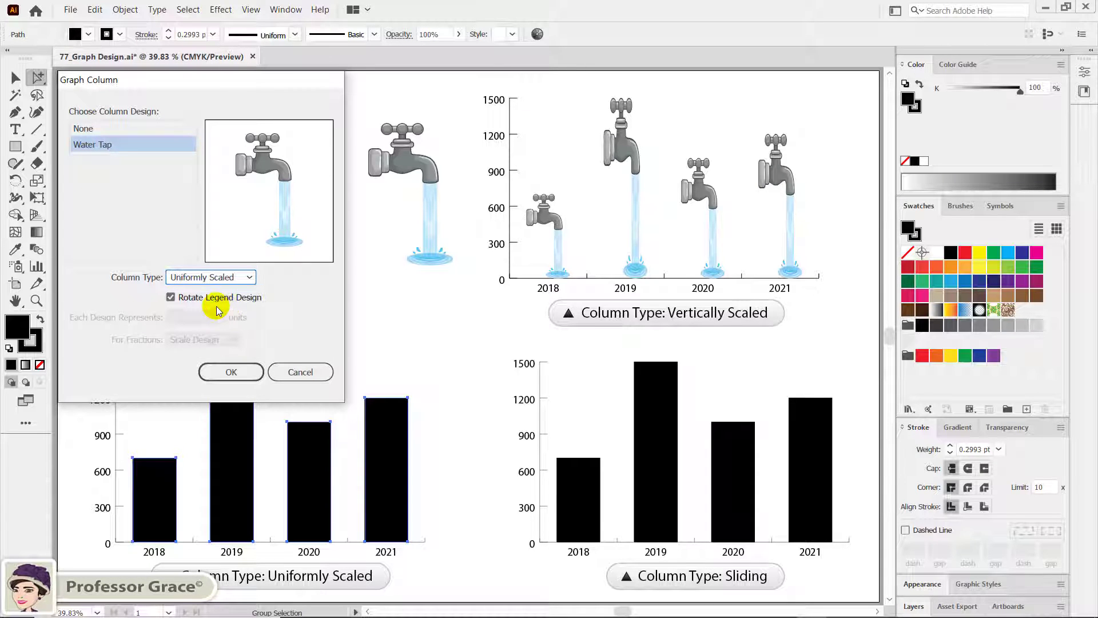
click(170, 297)
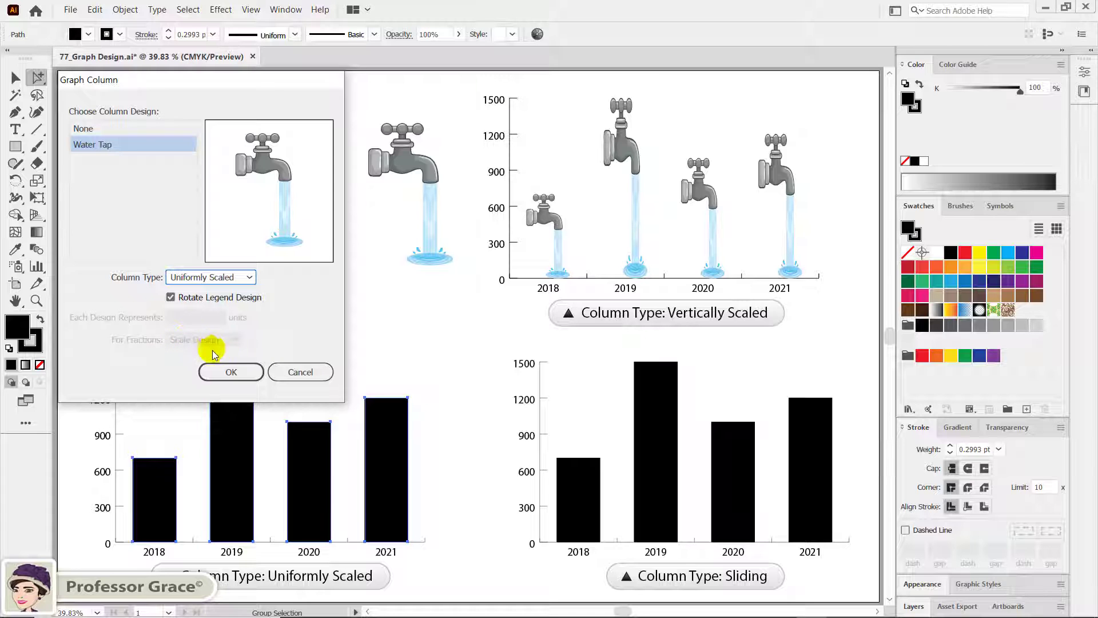
click(226, 373)
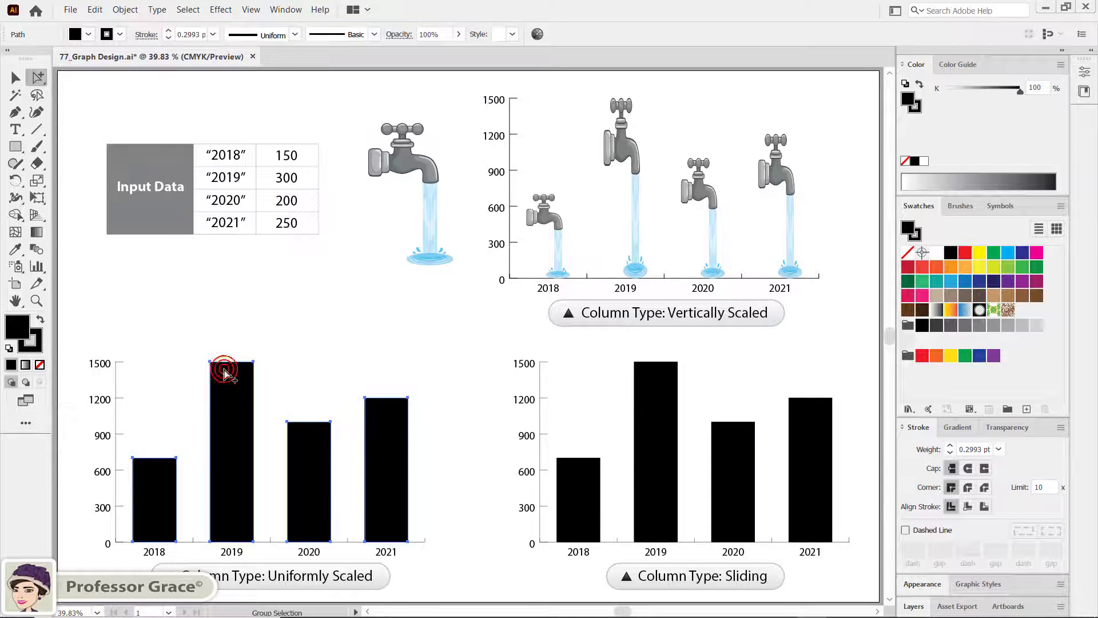
click(449, 489)
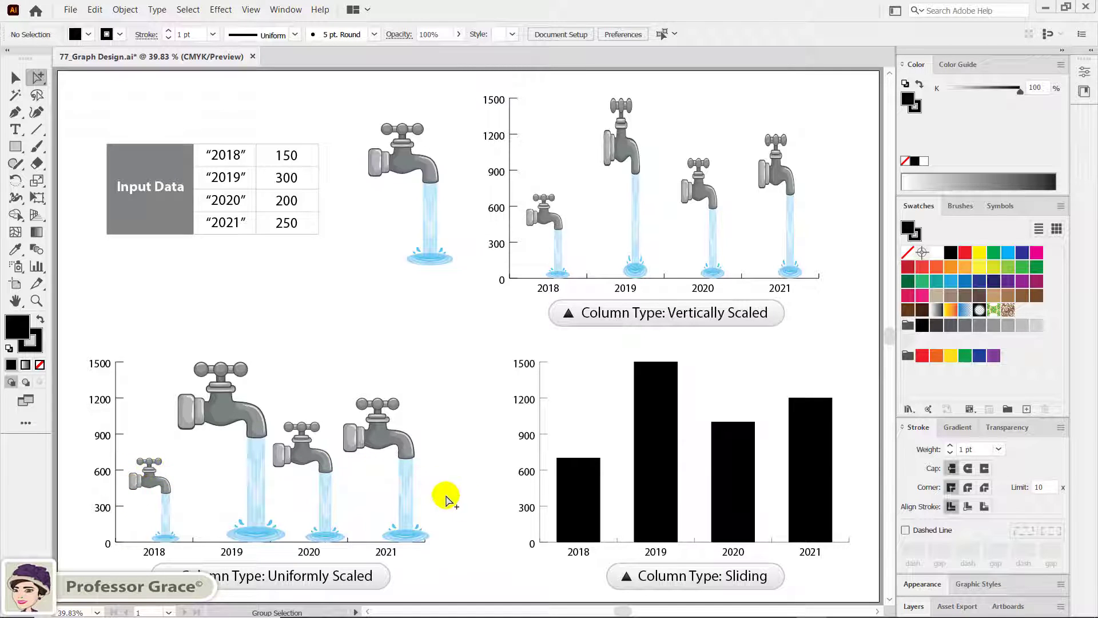
click(471, 508)
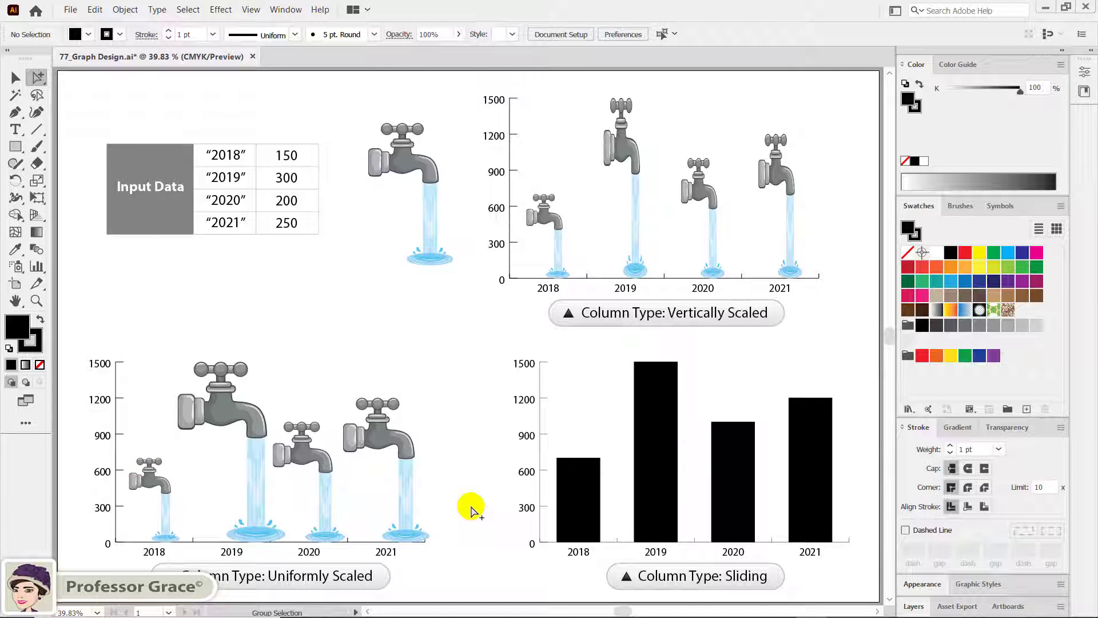
Give the Sliding graph's bars the Water Tap column design with Sliding column type.
click(577, 502)
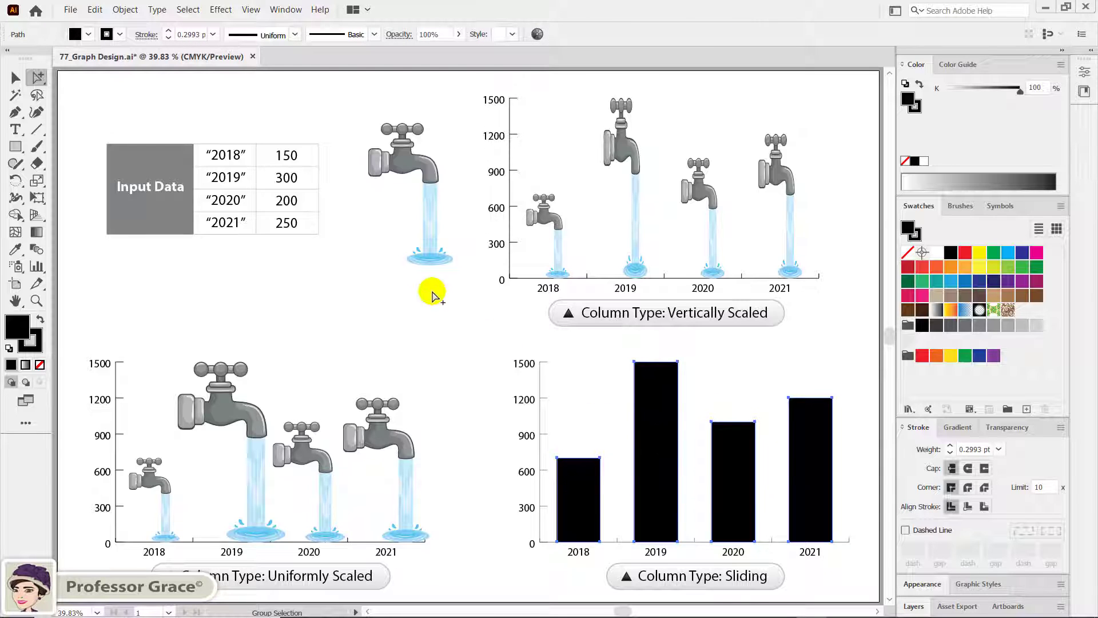
click(126, 10)
mouse_move(140, 462)
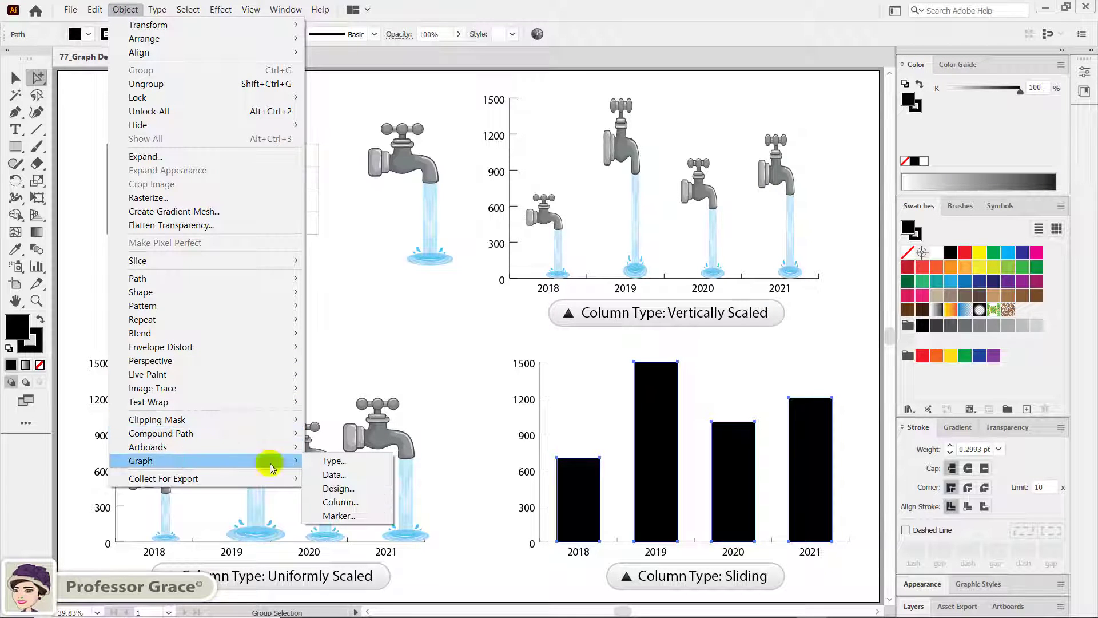
click(354, 502)
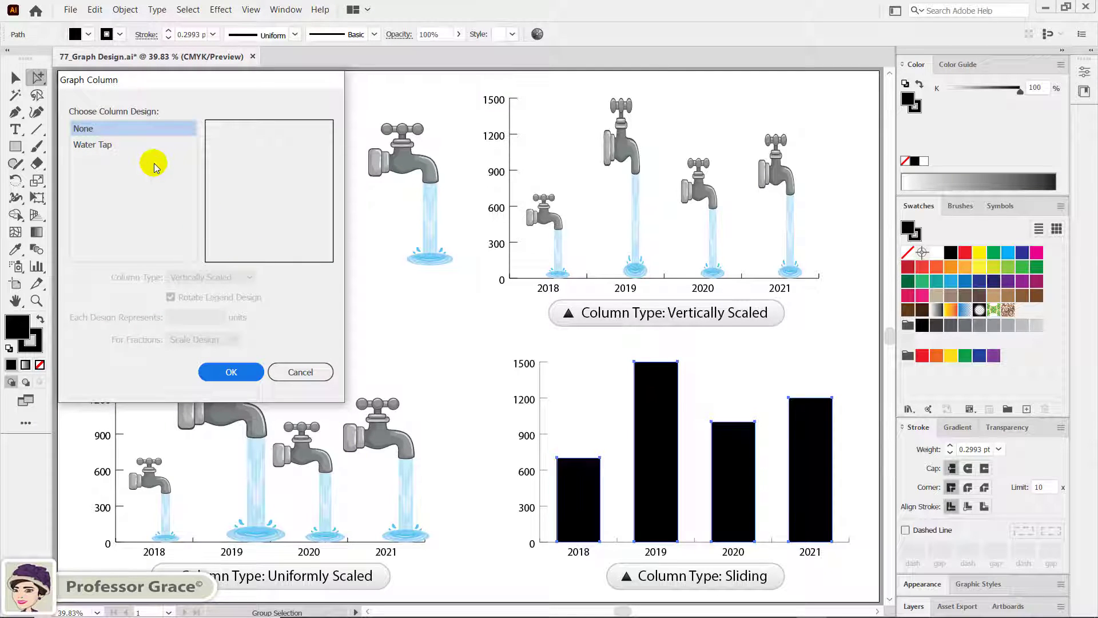
click(122, 148)
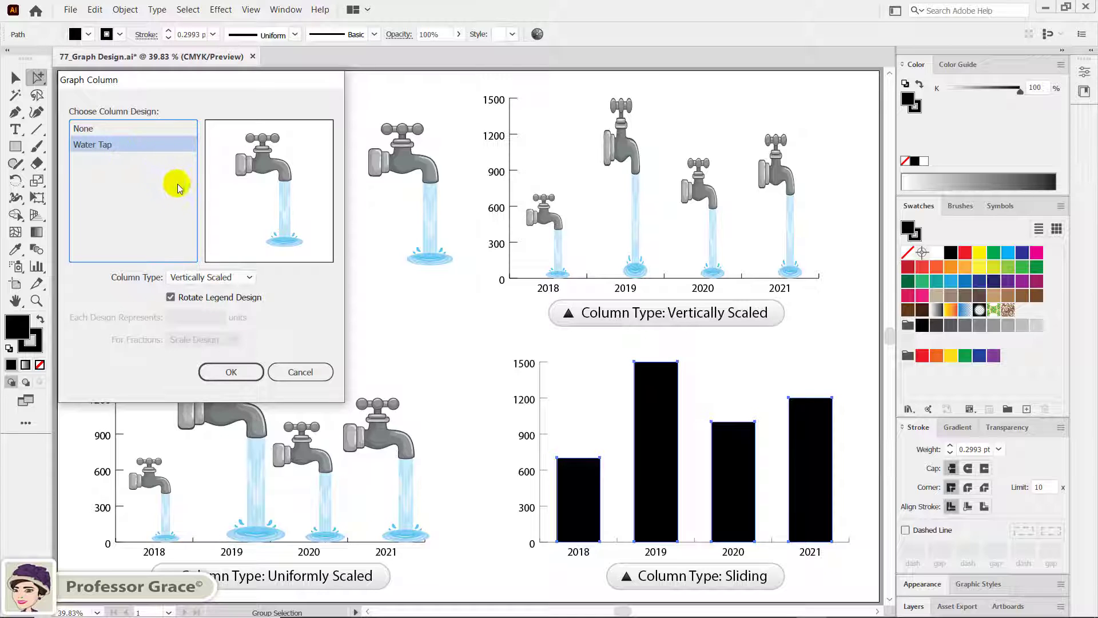
click(217, 279)
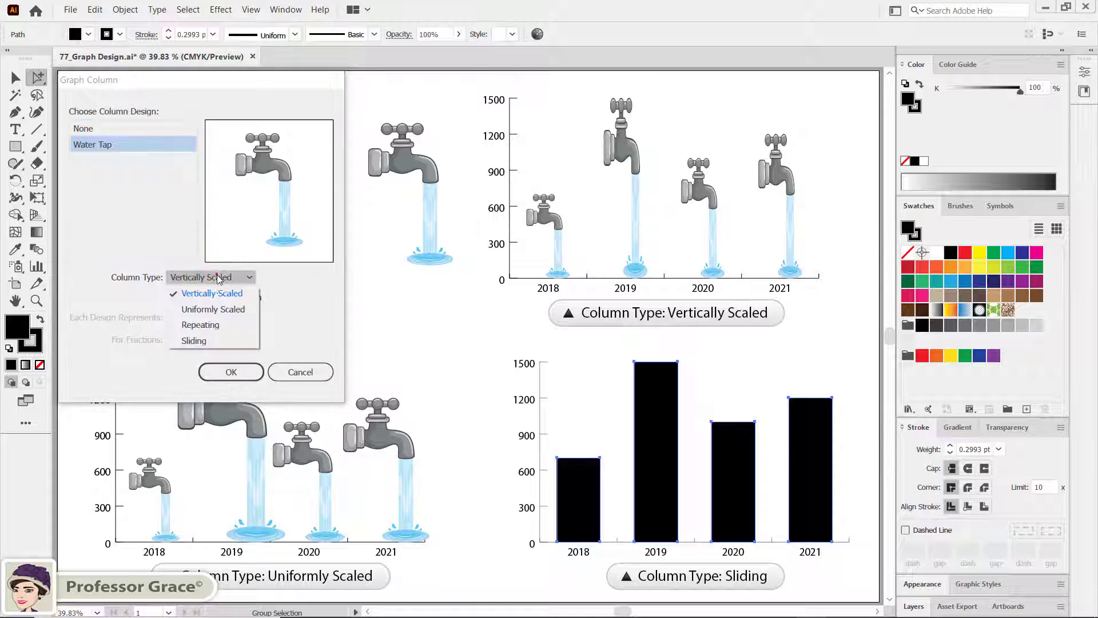
click(212, 342)
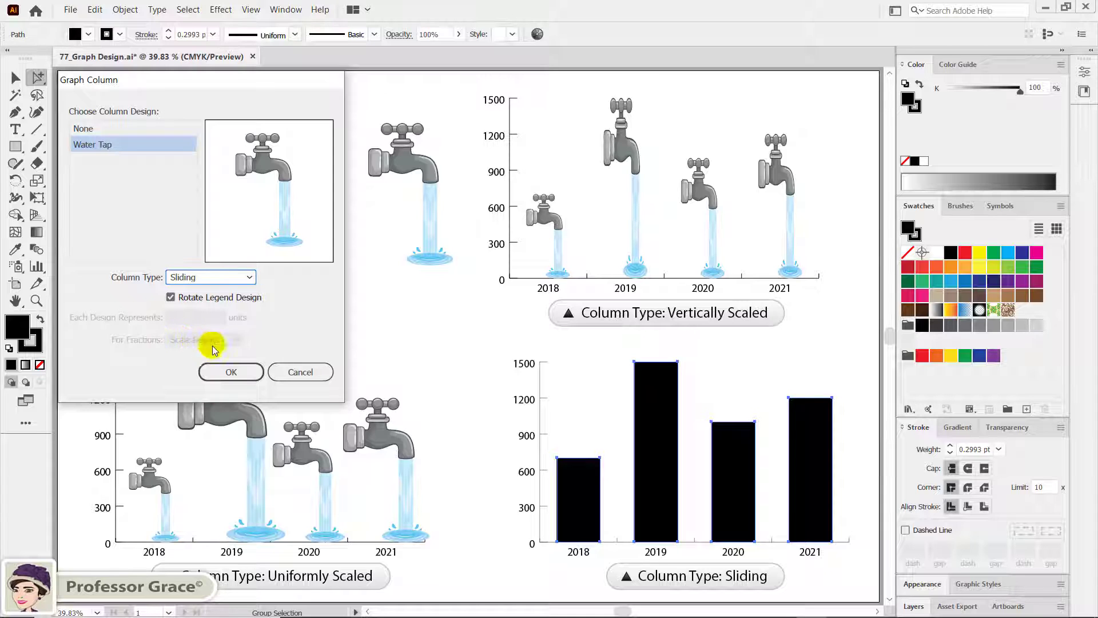
click(229, 372)
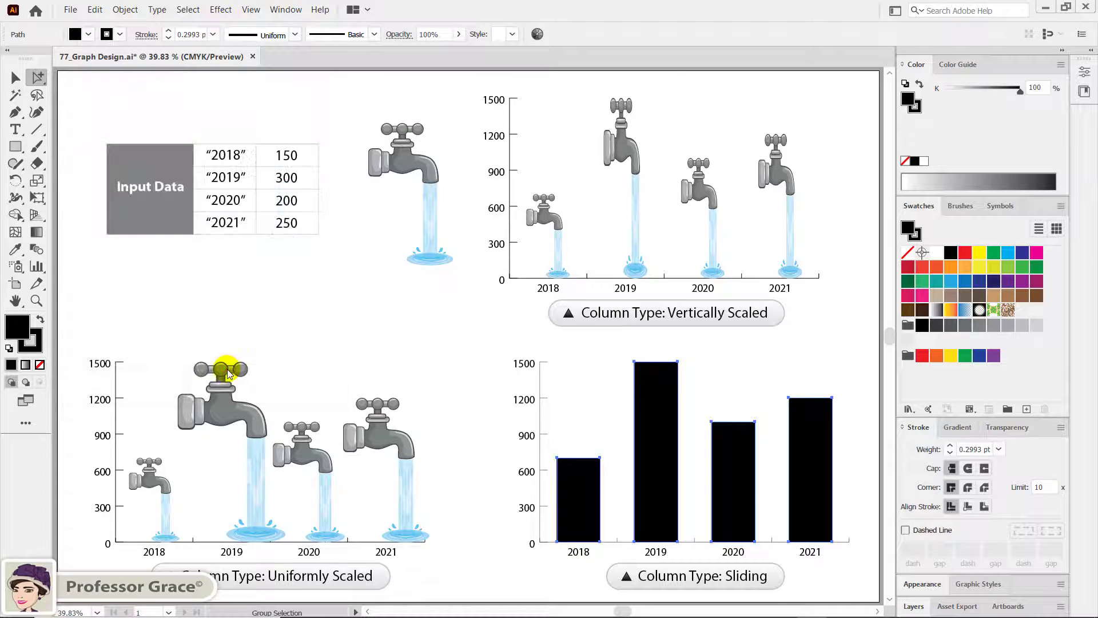
click(459, 414)
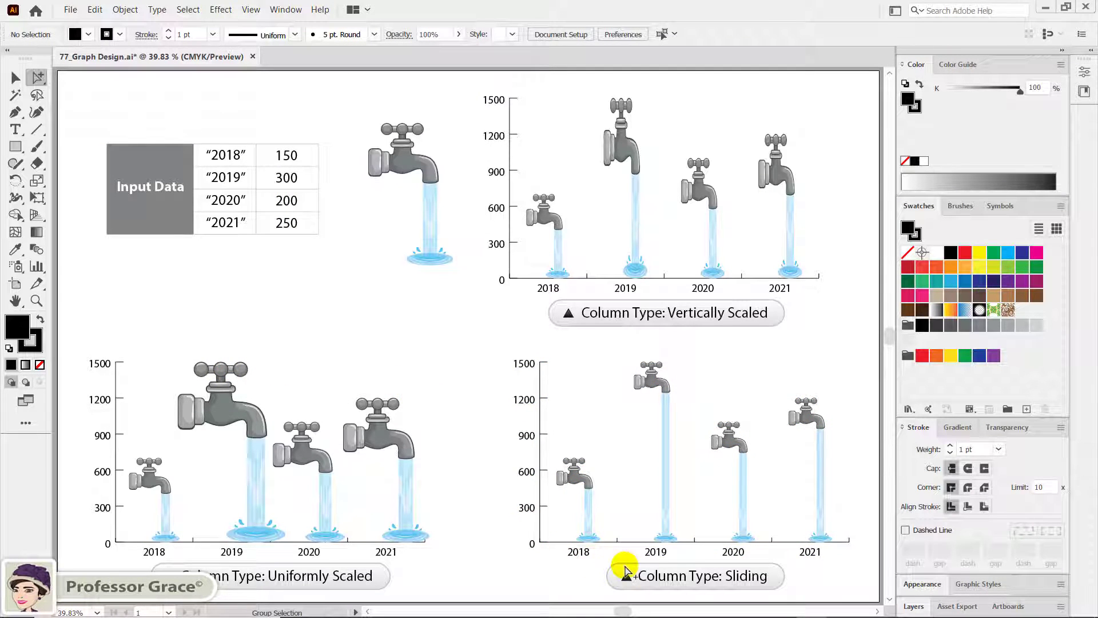